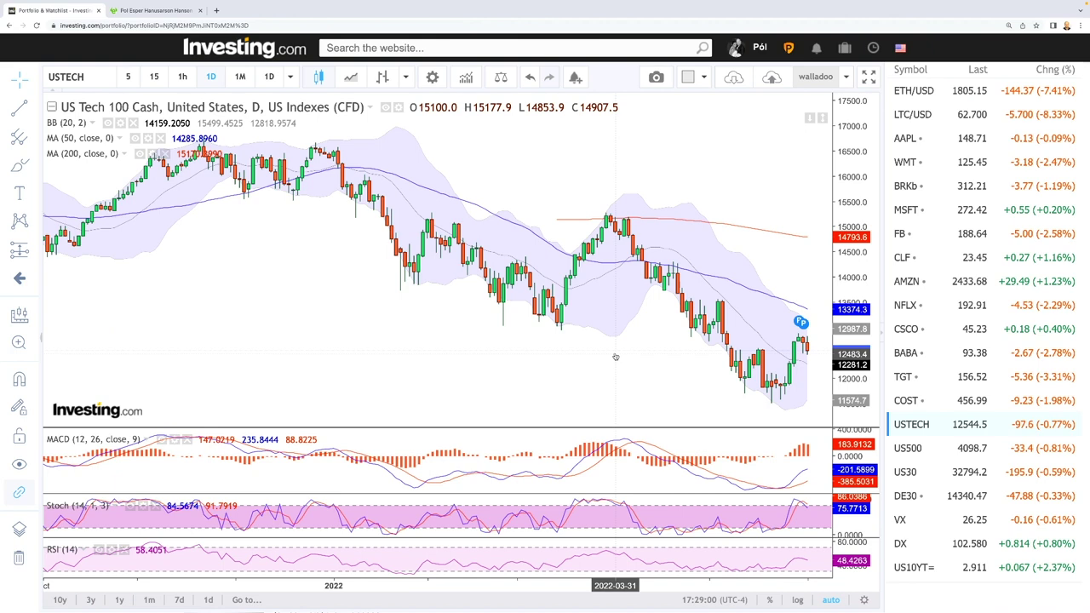
pyautogui.scroll(-2, 615, 356)
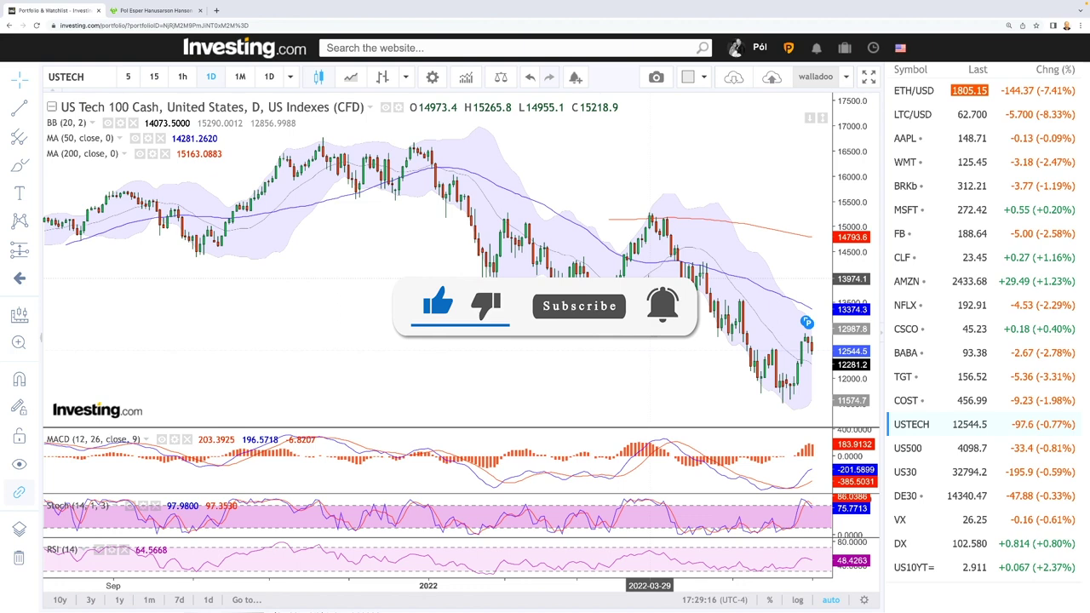
pyautogui.scroll(4, 726, 365)
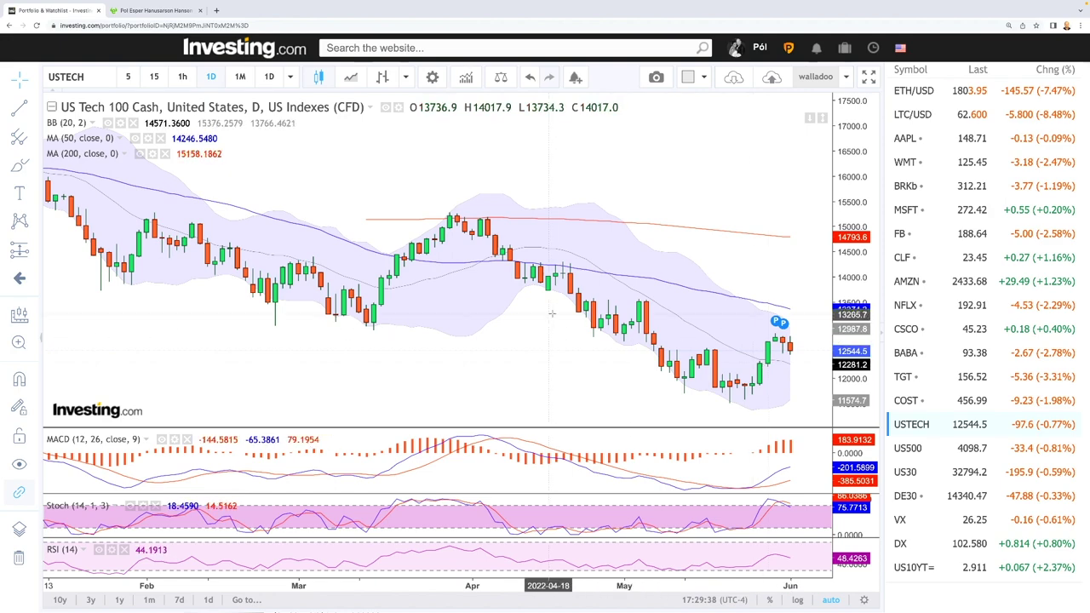
pyautogui.scroll(-5, 579, 317)
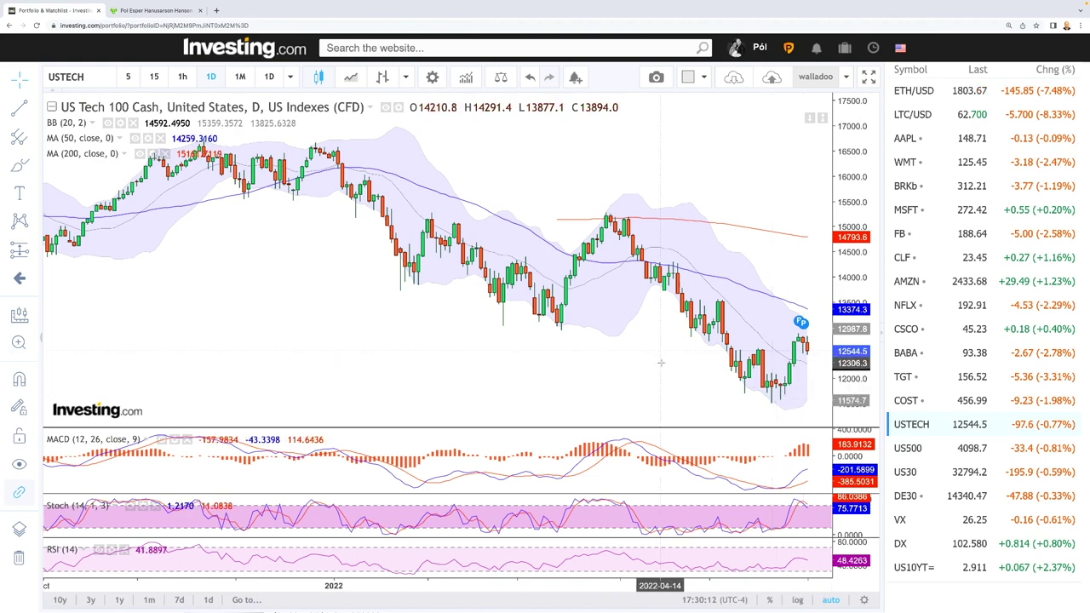
# With a thicker Brush line, extend the USTECH 50-day and 200-day moving averages and Bollinger midline downward past the latest candle
pyautogui.hscroll(3, 664, 442)
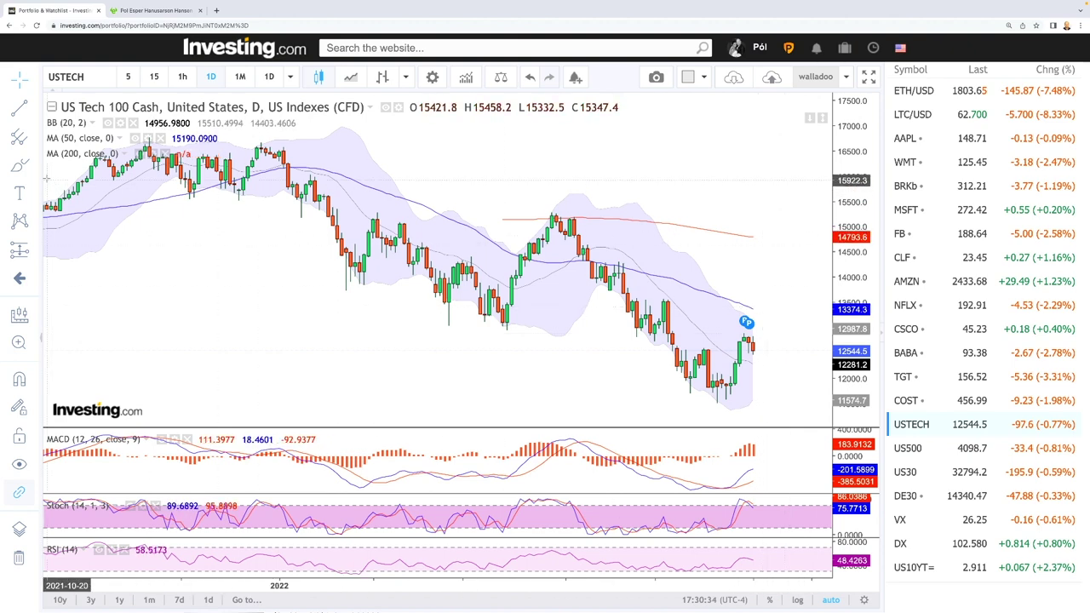
pyautogui.click(31, 170)
pyautogui.click(80, 165)
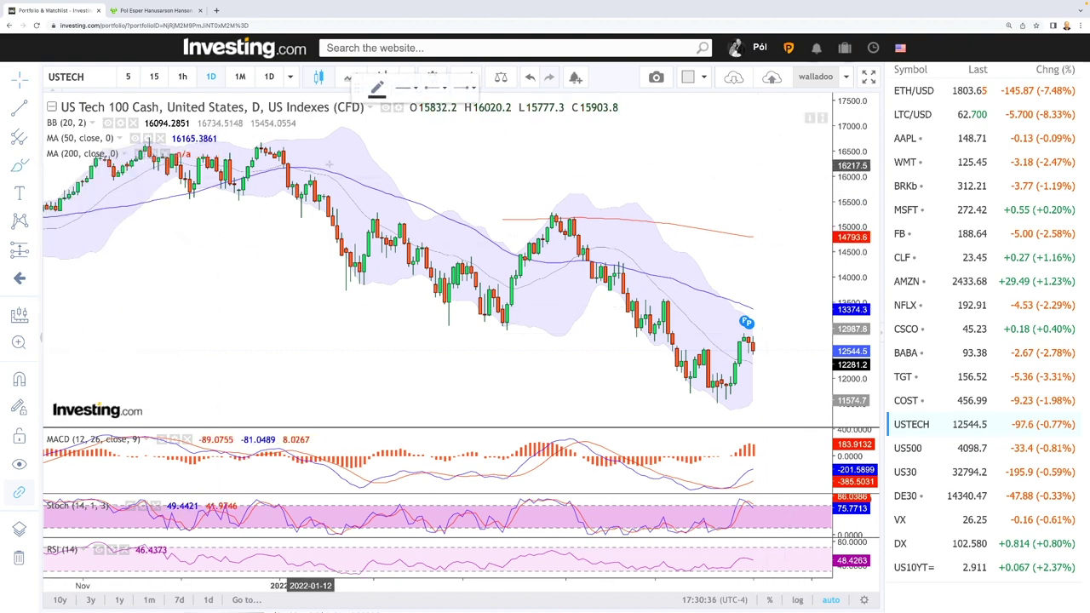
pyautogui.click(414, 91)
pyautogui.click(492, 117)
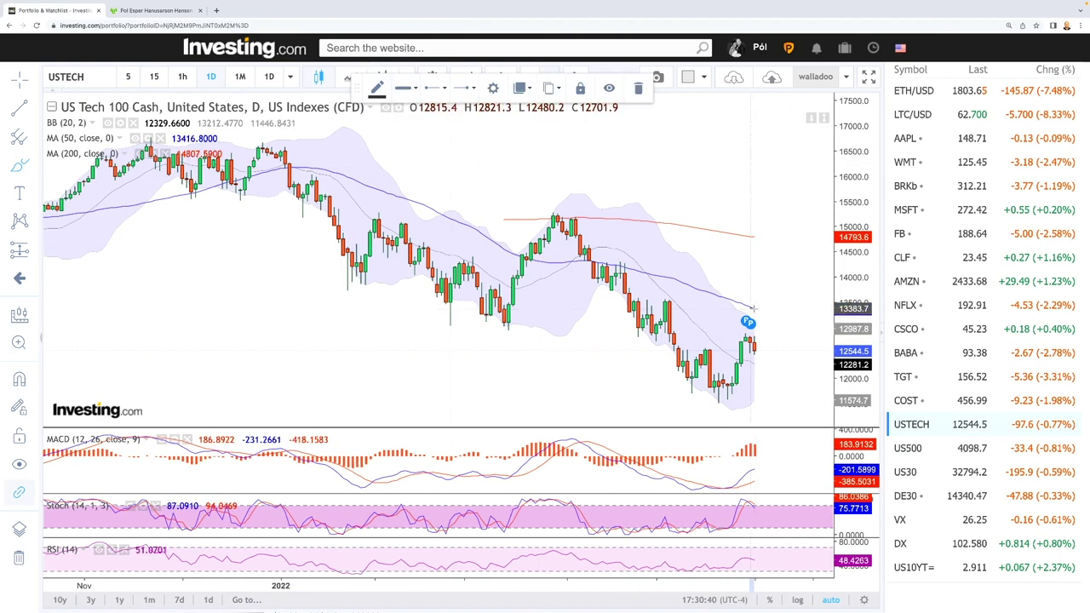
pyautogui.moveTo(752, 308); pyautogui.dragTo(787, 327)
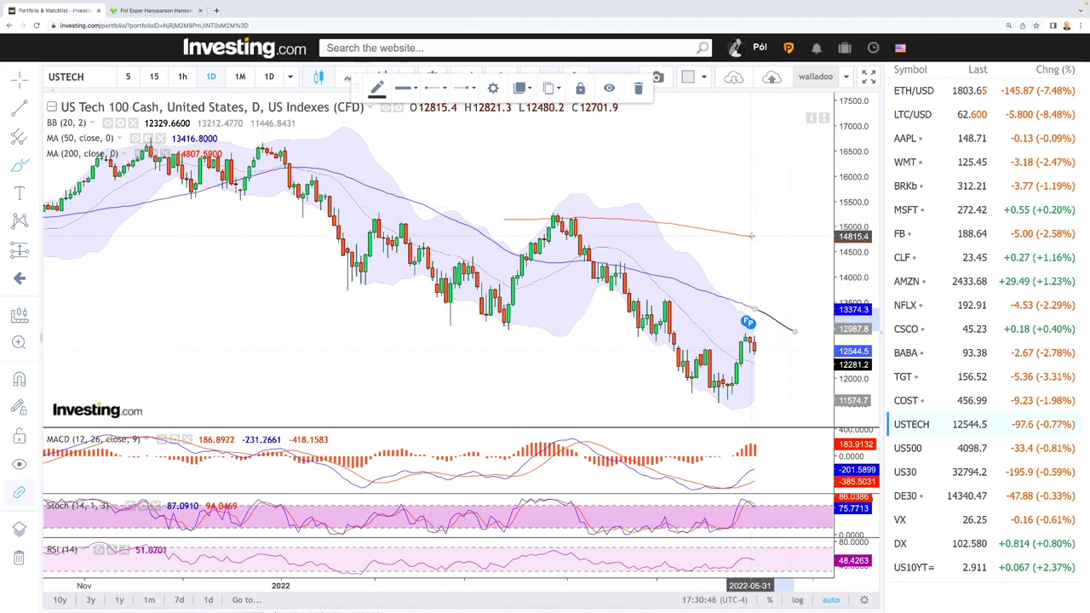
pyautogui.moveTo(752, 236); pyautogui.dragTo(815, 267)
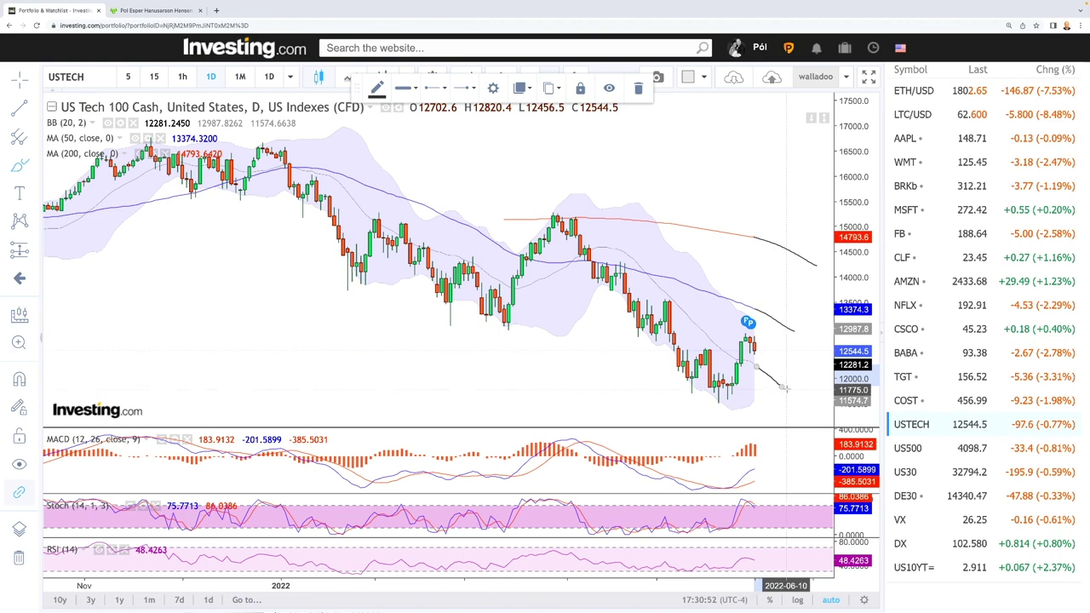
pyautogui.moveTo(785, 389); pyautogui.dragTo(781, 387)
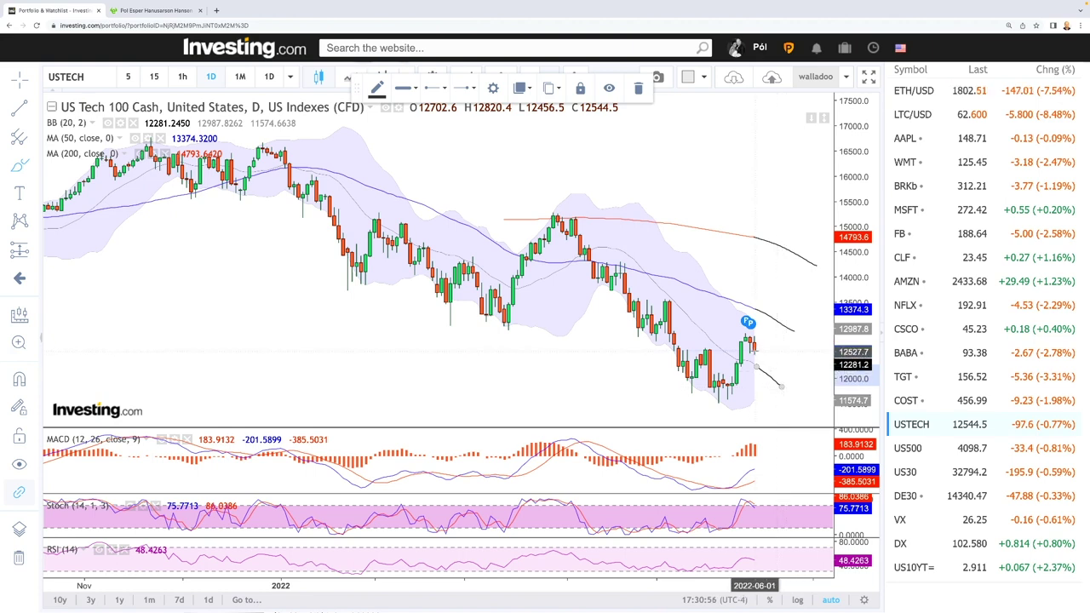
# Brush possible USTECH declines toward an underlined May low and circle the early February and late March highs together
pyautogui.moveTo(755, 352)
pyautogui.mouseDown()
pyautogui.moveTo(768, 400)
pyautogui.moveTo(668, 401)
pyautogui.moveTo(778, 399)
pyautogui.mouseUp()
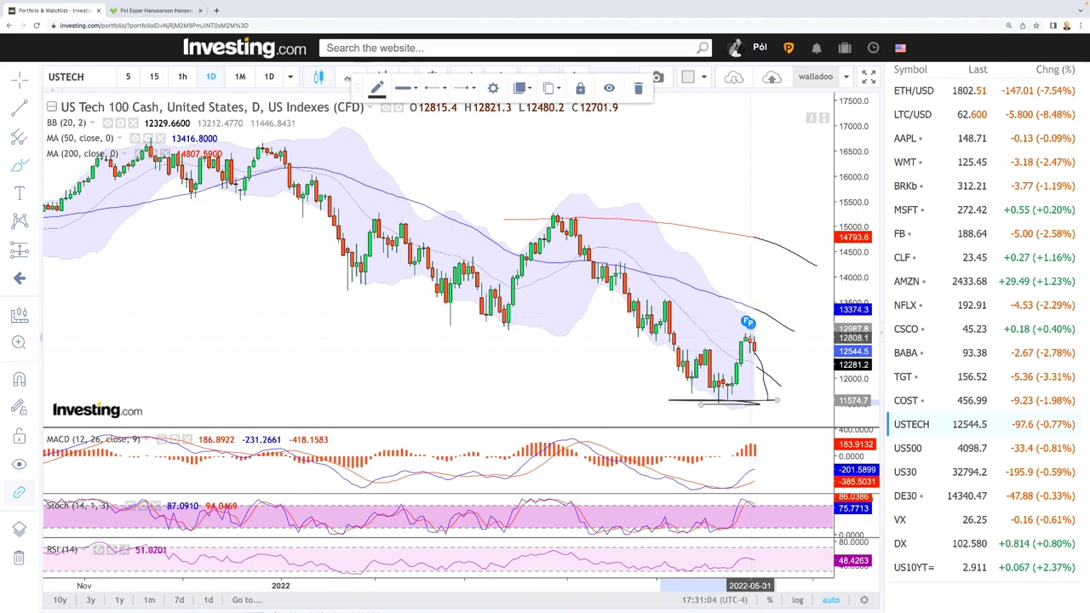
pyautogui.moveTo(754, 346)
pyautogui.mouseDown()
pyautogui.moveTo(768, 328)
pyautogui.moveTo(789, 330)
pyautogui.moveTo(803, 382)
pyautogui.mouseUp()
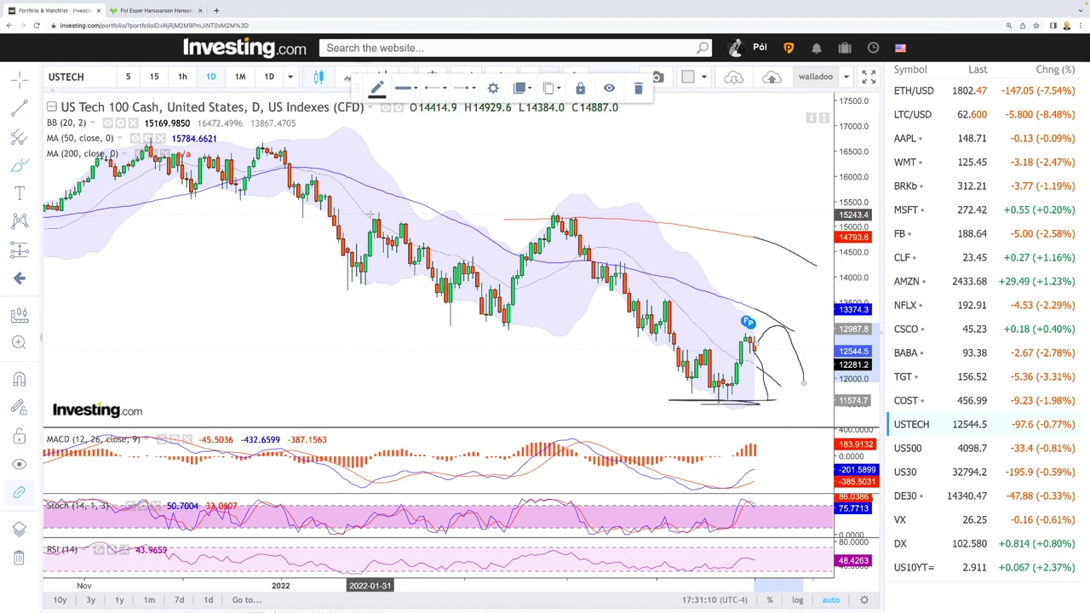
pyautogui.moveTo(564, 202)
pyautogui.mouseDown()
pyautogui.moveTo(373, 215)
pyautogui.moveTo(592, 214)
pyautogui.moveTo(555, 205)
pyautogui.mouseUp()
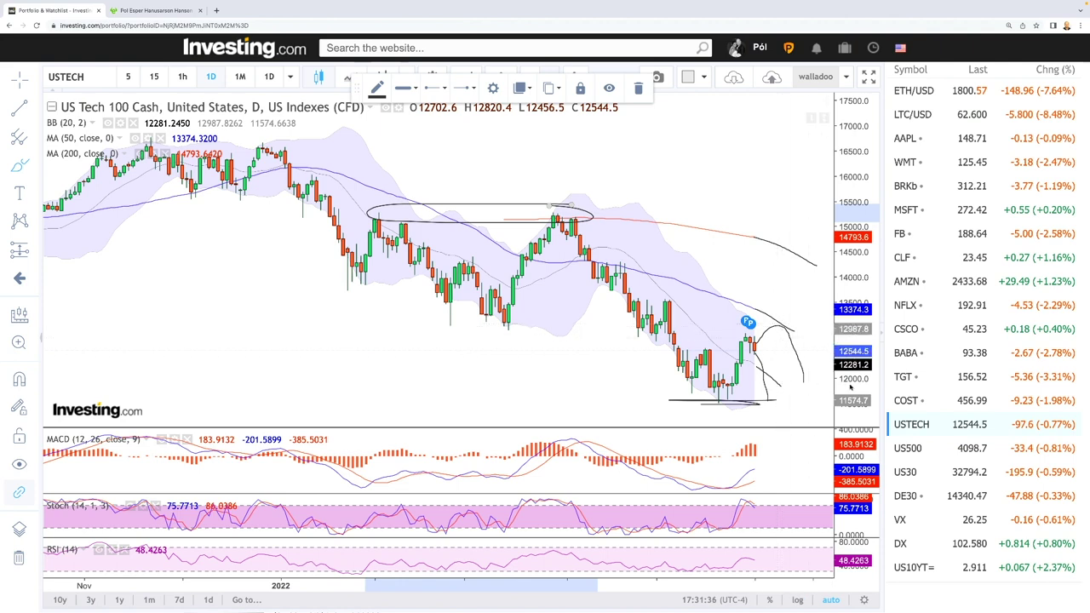
# On the US500 chart, brush the price swings since January with a projected drop and circle the February and late March highs
pyautogui.click(908, 447)
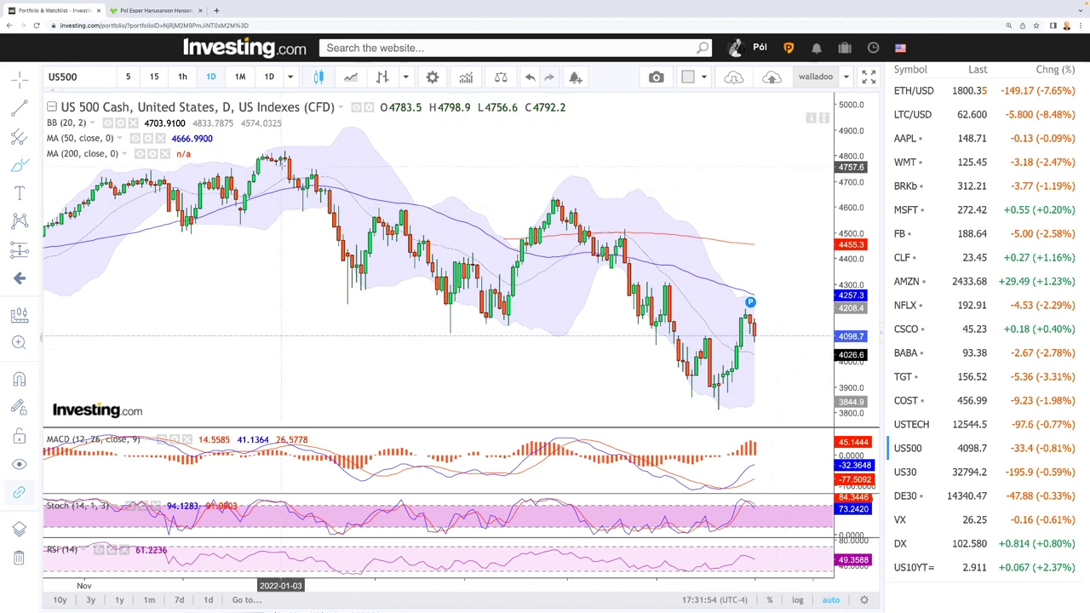
pyautogui.moveTo(280, 167)
pyautogui.mouseDown()
pyautogui.moveTo(369, 311)
pyautogui.moveTo(394, 215)
pyautogui.moveTo(439, 287)
pyautogui.moveTo(464, 260)
pyautogui.moveTo(494, 300)
pyautogui.moveTo(555, 204)
pyautogui.moveTo(709, 400)
pyautogui.moveTo(756, 304)
pyautogui.mouseUp()
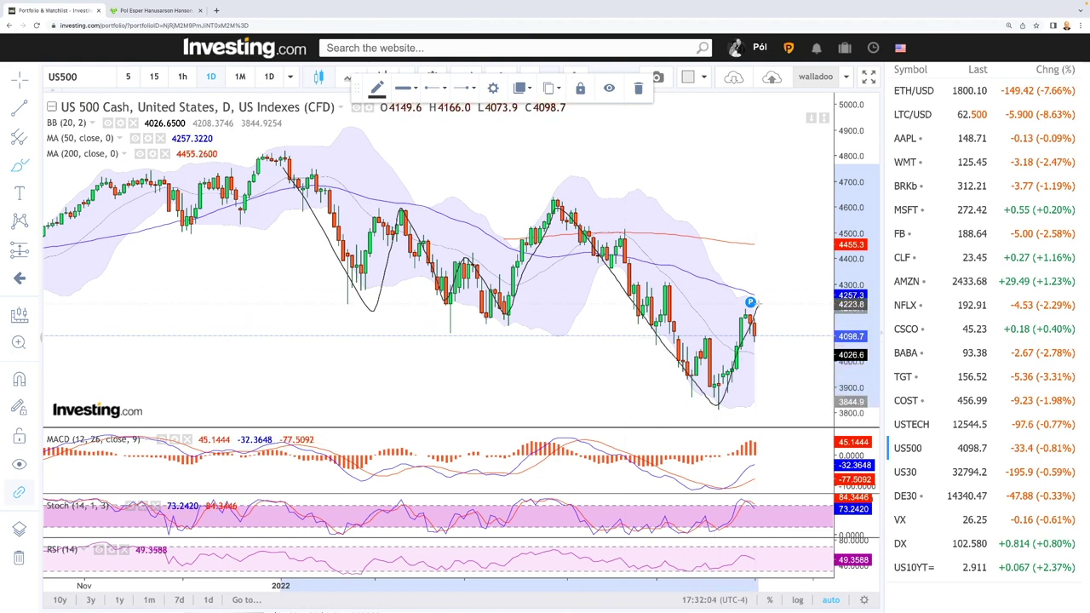
pyautogui.moveTo(773, 352); pyautogui.dragTo(782, 385)
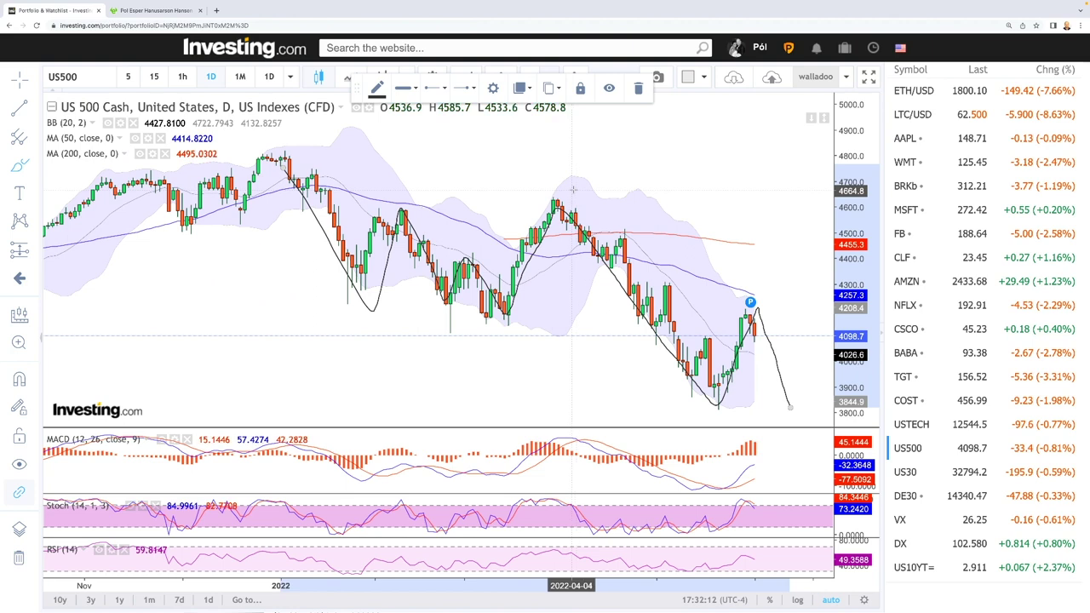
pyautogui.moveTo(568, 191)
pyautogui.mouseDown()
pyautogui.moveTo(380, 194)
pyautogui.moveTo(375, 211)
pyautogui.mouseUp()
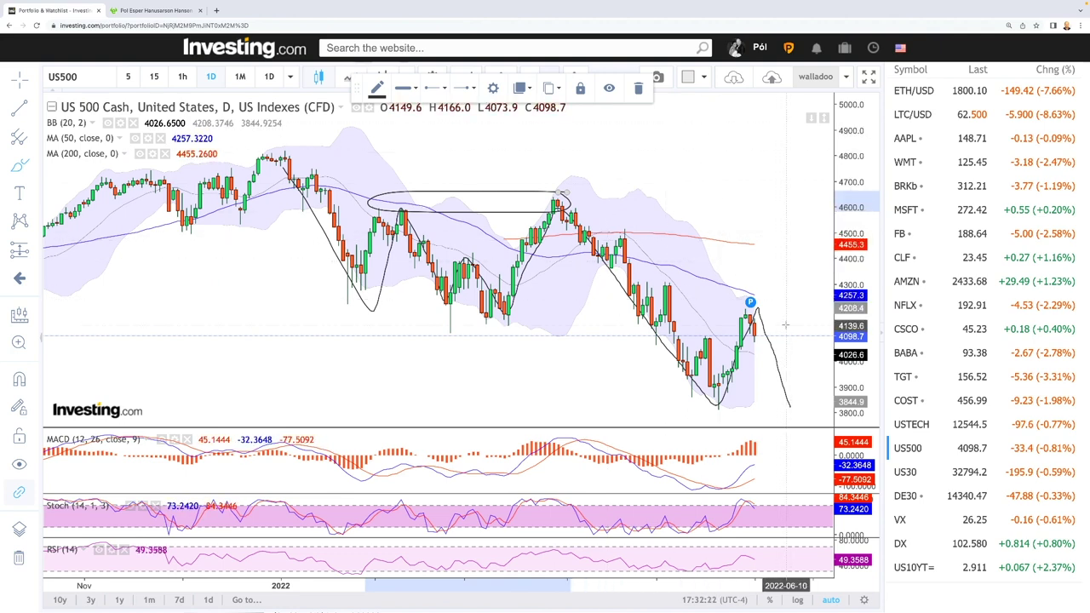
# On the US30 chart, brush the recent drop and rebound from the April high, adding projected declines past the latest candle
pyautogui.scroll(-5, 783, 332)
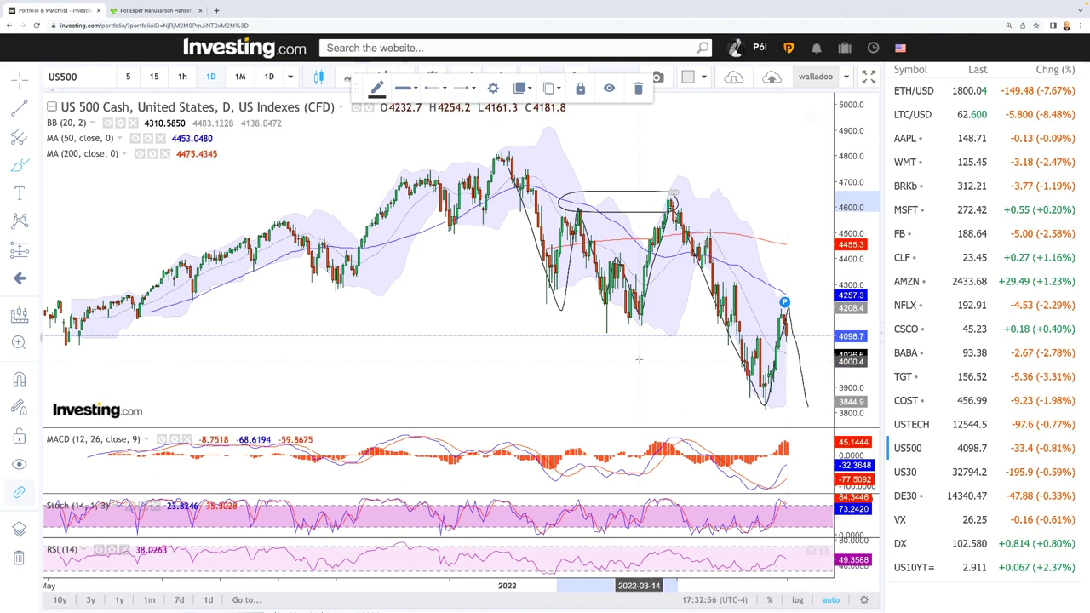
pyautogui.click(905, 472)
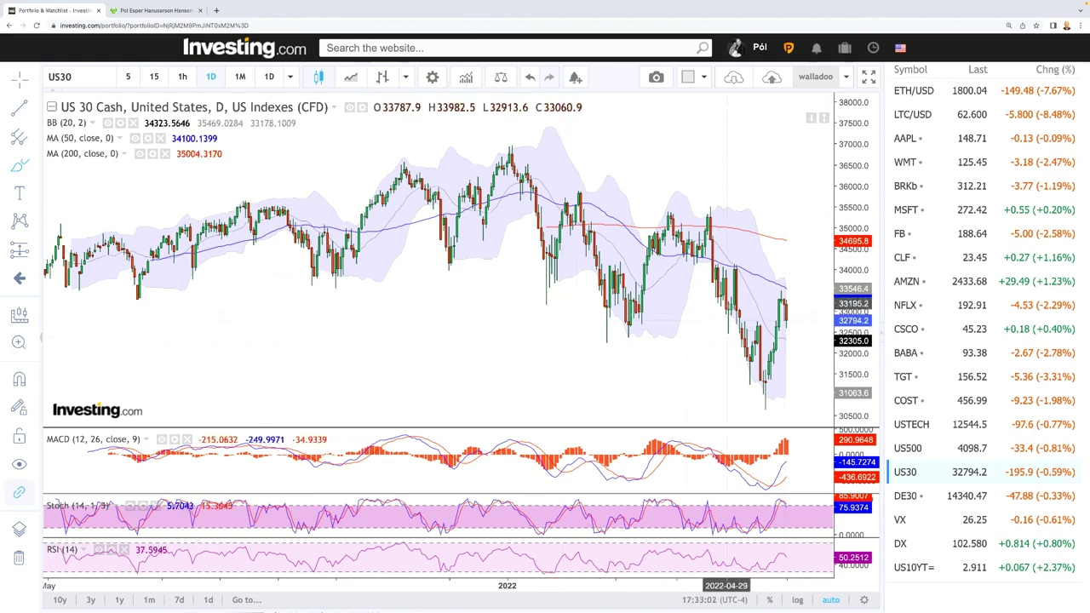
pyautogui.moveTo(713, 228)
pyautogui.mouseDown()
pyautogui.moveTo(764, 395)
pyautogui.moveTo(783, 293)
pyautogui.moveTo(788, 303)
pyautogui.mouseUp()
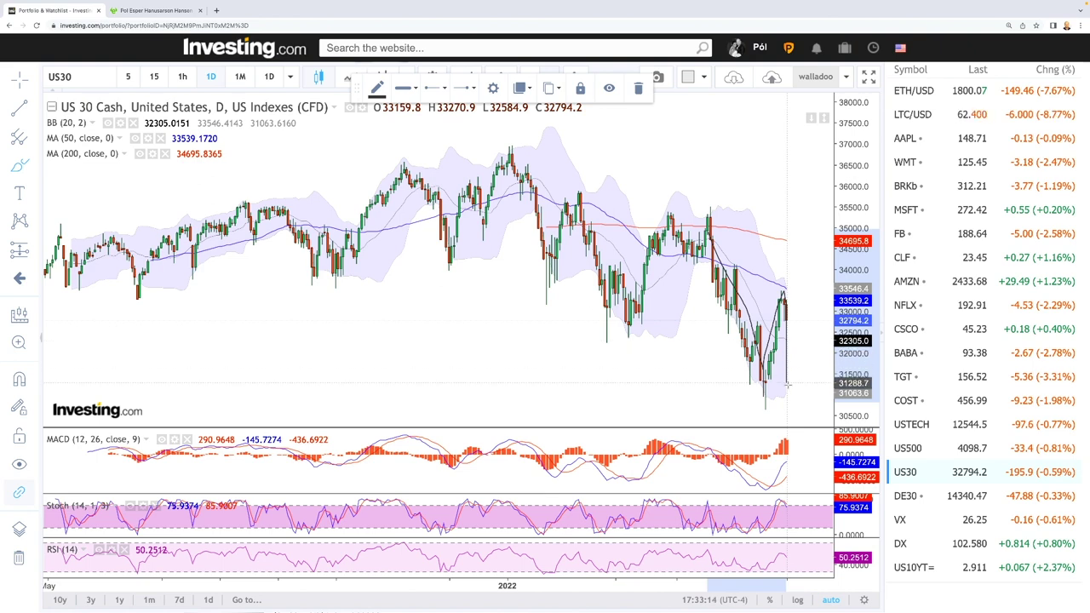
pyautogui.moveTo(787, 402); pyautogui.dragTo(786, 402)
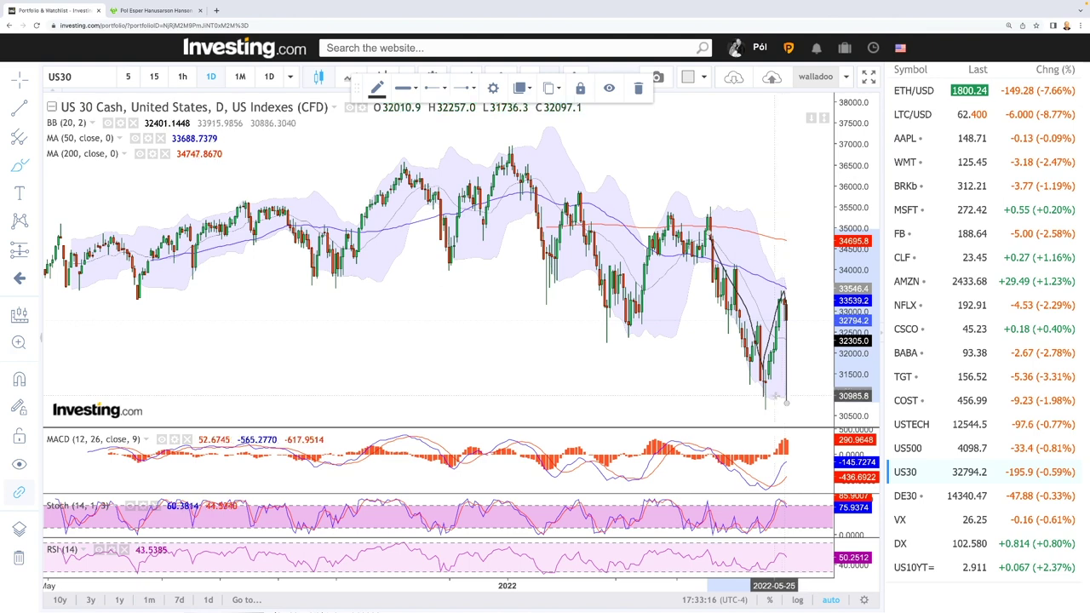
pyautogui.moveTo(788, 317); pyautogui.dragTo(815, 378)
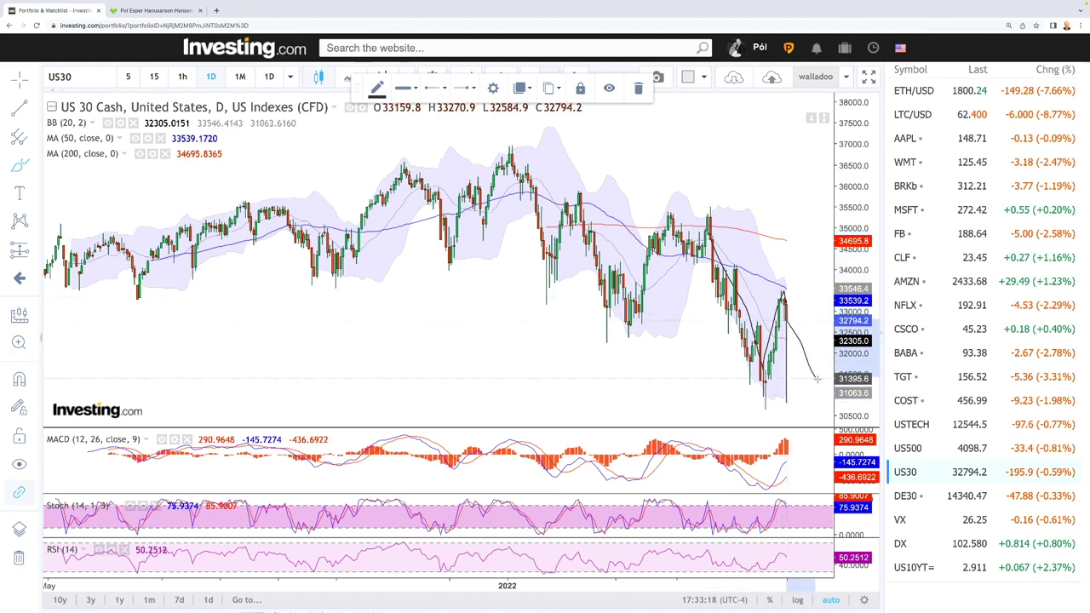
pyautogui.moveTo(789, 320); pyautogui.dragTo(820, 392)
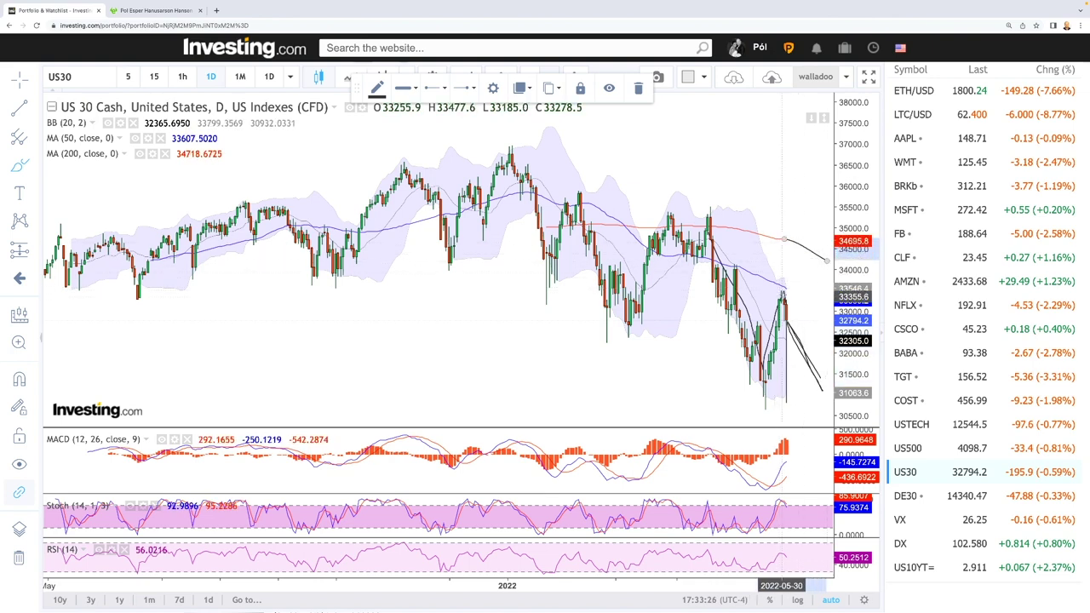
# Draw one oval around the US30 highs from February to April and circle the late January and late February lows
pyautogui.click(718, 193)
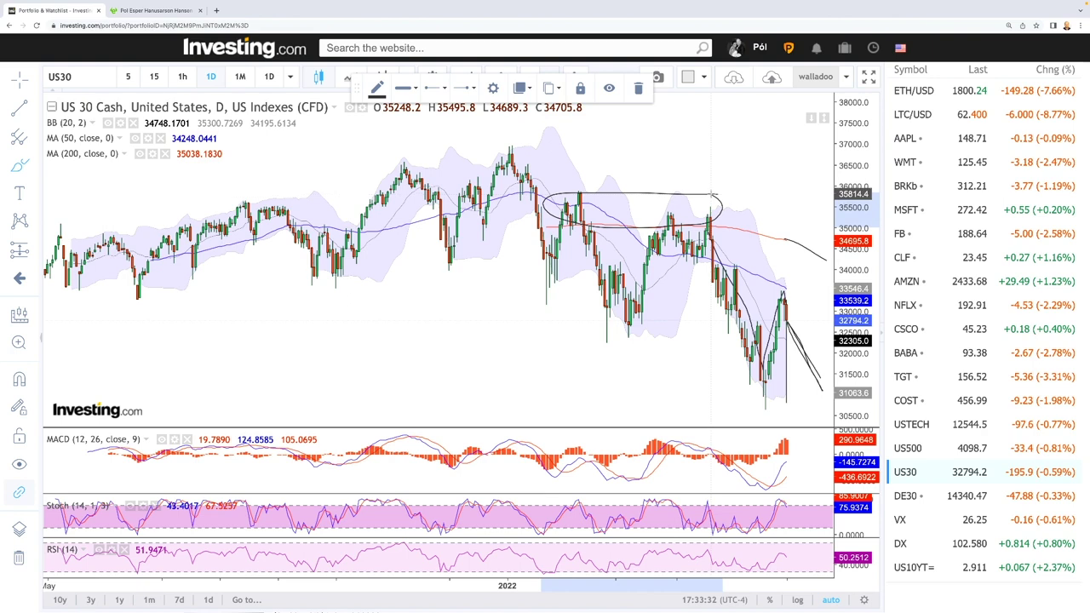
pyautogui.moveTo(711, 195); pyautogui.dragTo(715, 195)
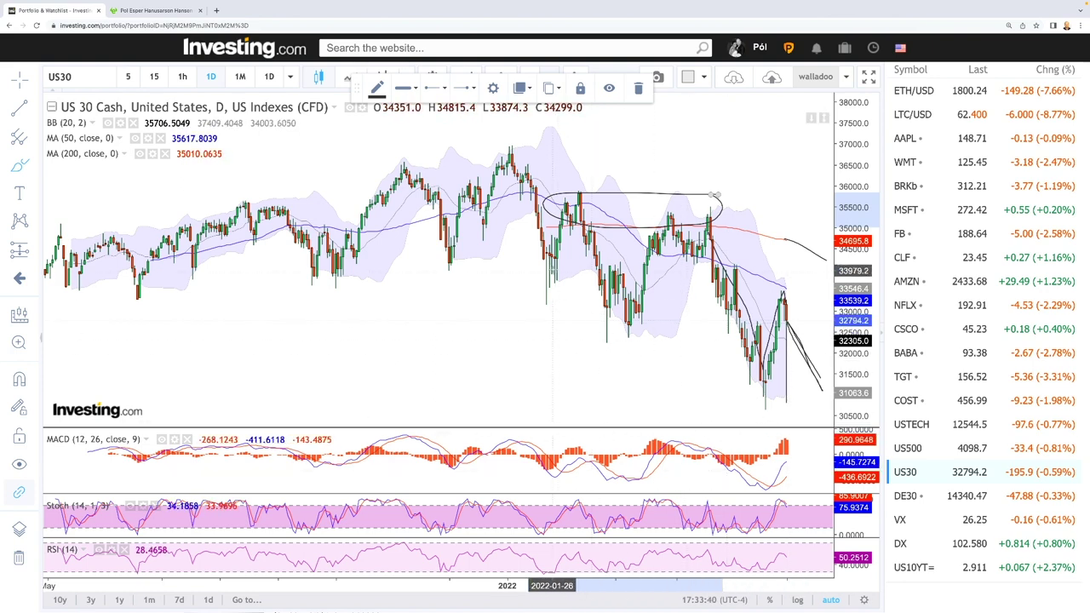
pyautogui.moveTo(551, 270); pyautogui.dragTo(553, 274)
pyautogui.moveTo(628, 322); pyautogui.dragTo(609, 330)
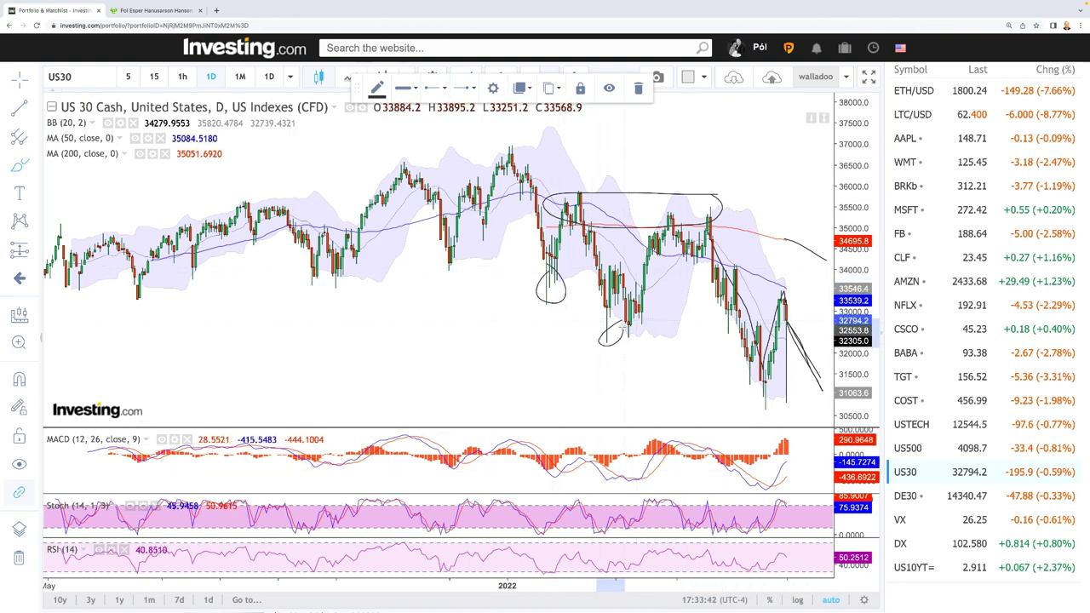
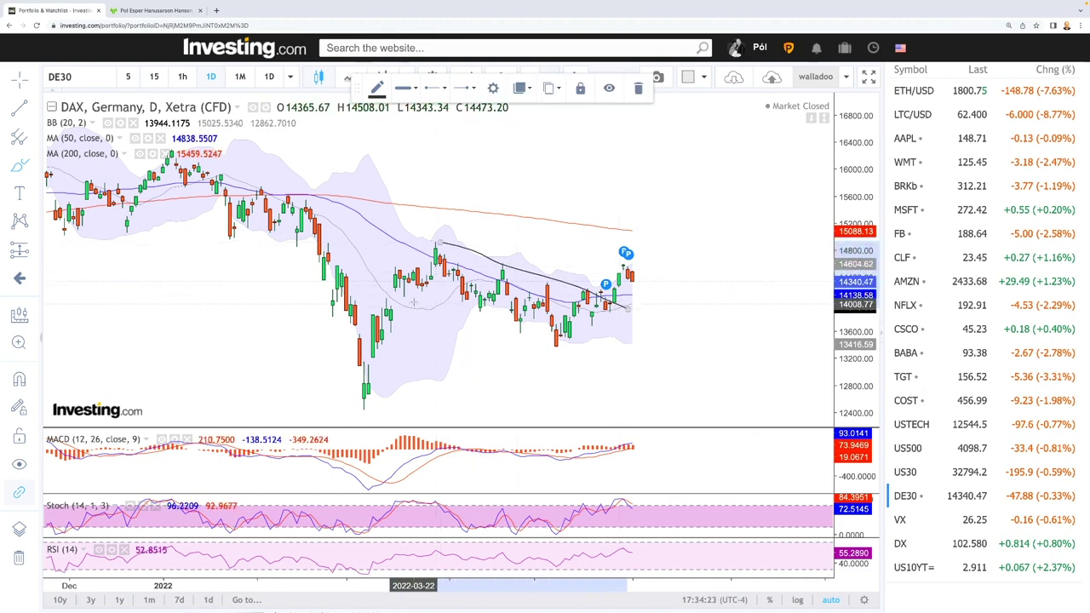
# On the DE30 chart, brush the falling channel's lower boundary, circle its late March high, and extend the 200-day moving average downward
pyautogui.moveTo(404, 281); pyautogui.dragTo(573, 350)
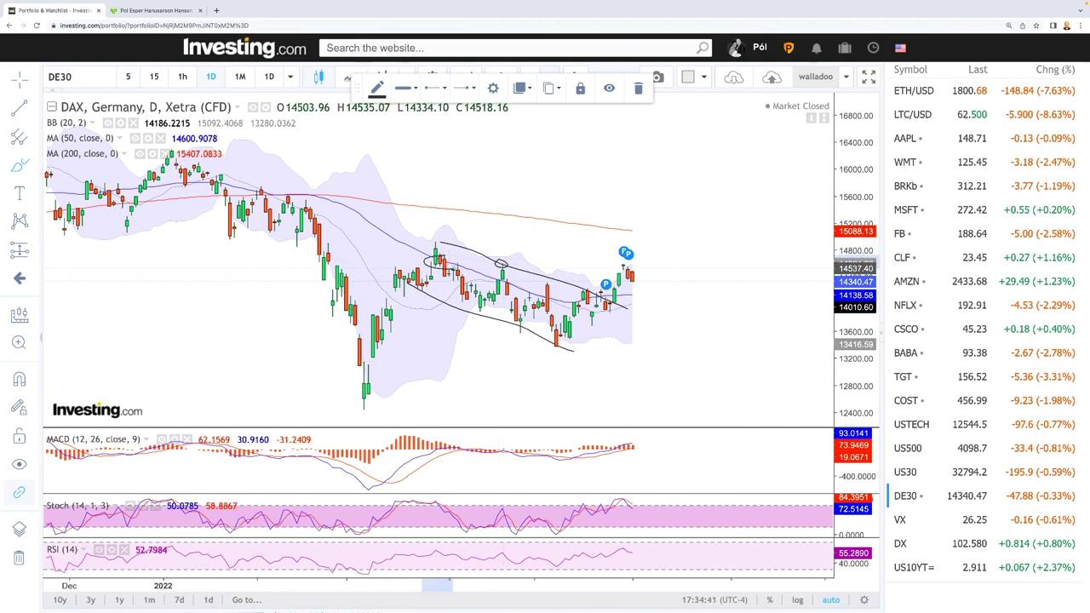
pyautogui.moveTo(423, 255); pyautogui.dragTo(440, 261)
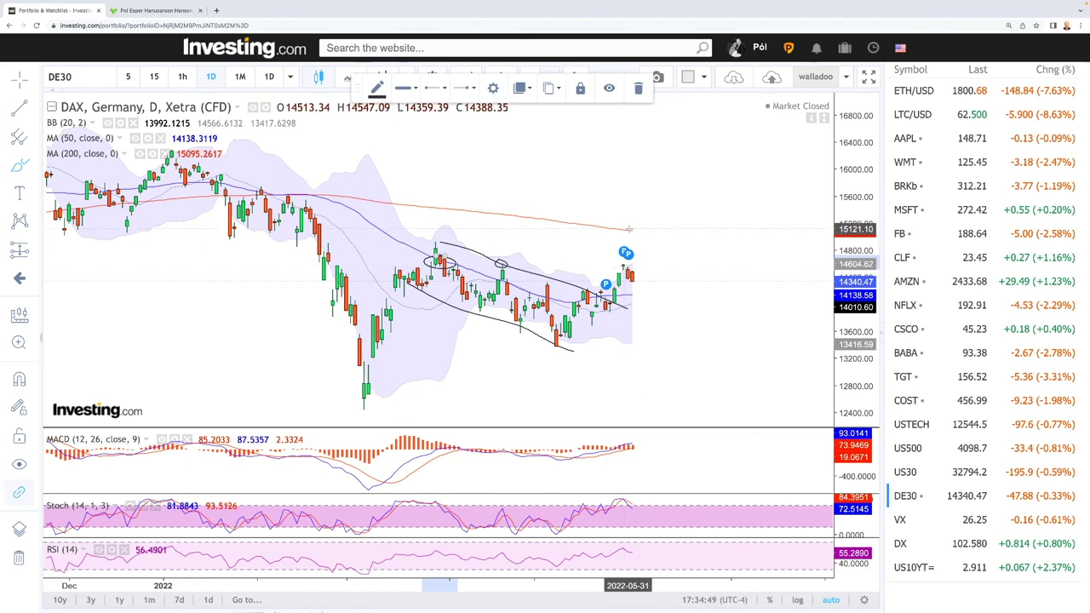
pyautogui.click(743, 264)
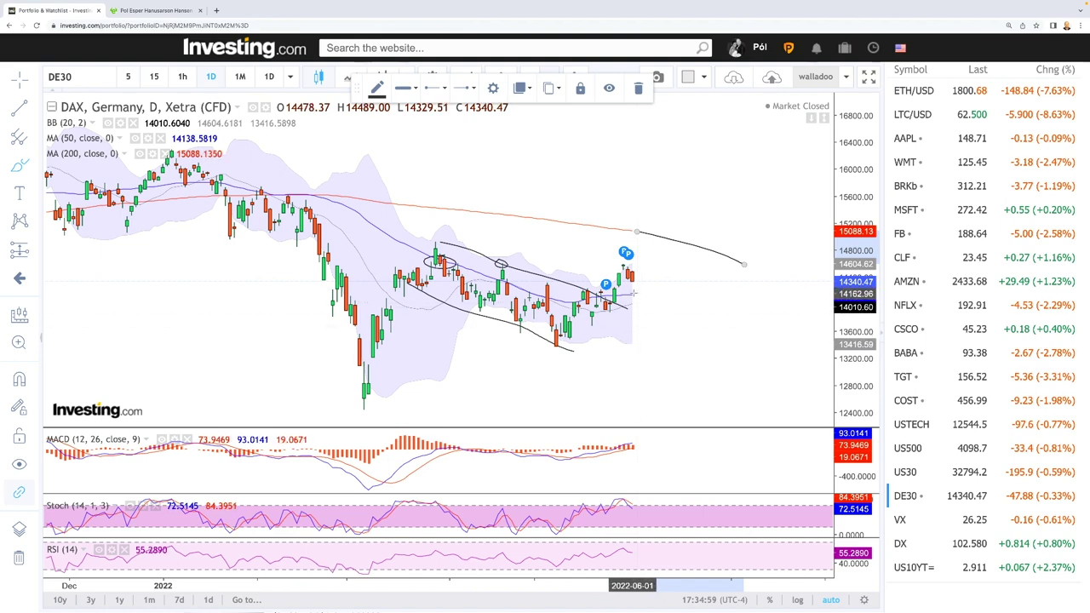
# Mark DE30 support with horizontal brush strokes beneath the May low and the early March low
pyautogui.click(547, 343)
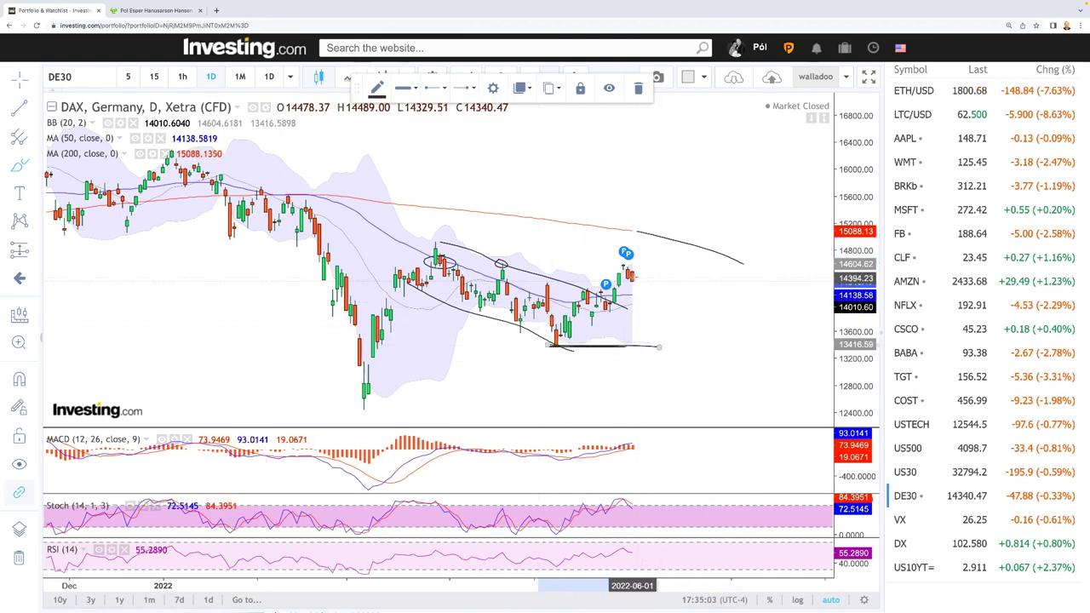
pyautogui.click(657, 346)
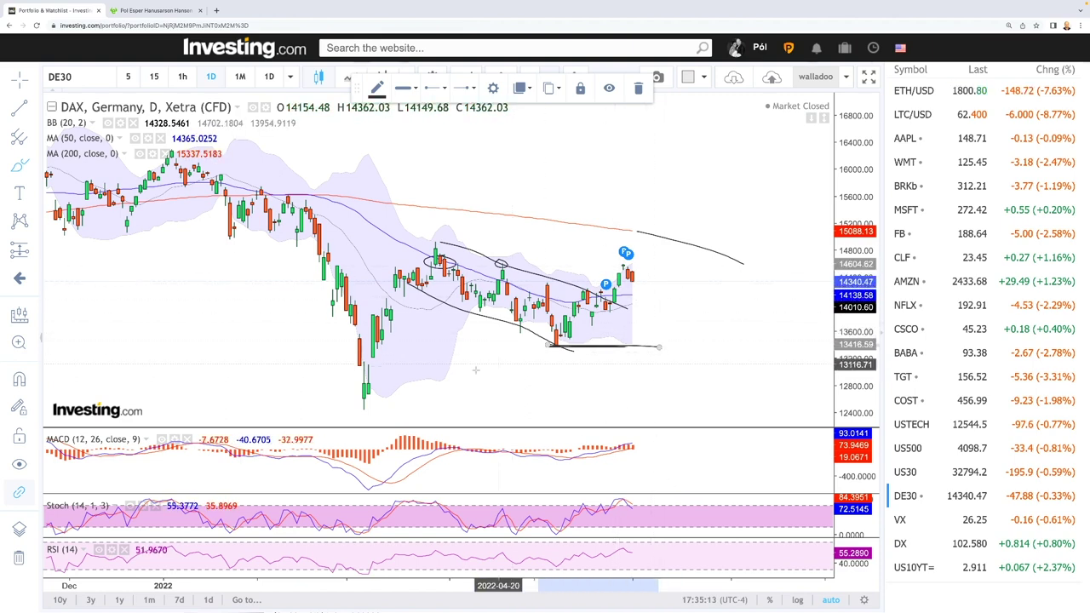
pyautogui.click(353, 406)
pyautogui.moveTo(407, 406)
pyautogui.mouseDown()
pyautogui.moveTo(338, 399)
pyautogui.moveTo(397, 406)
pyautogui.mouseUp()
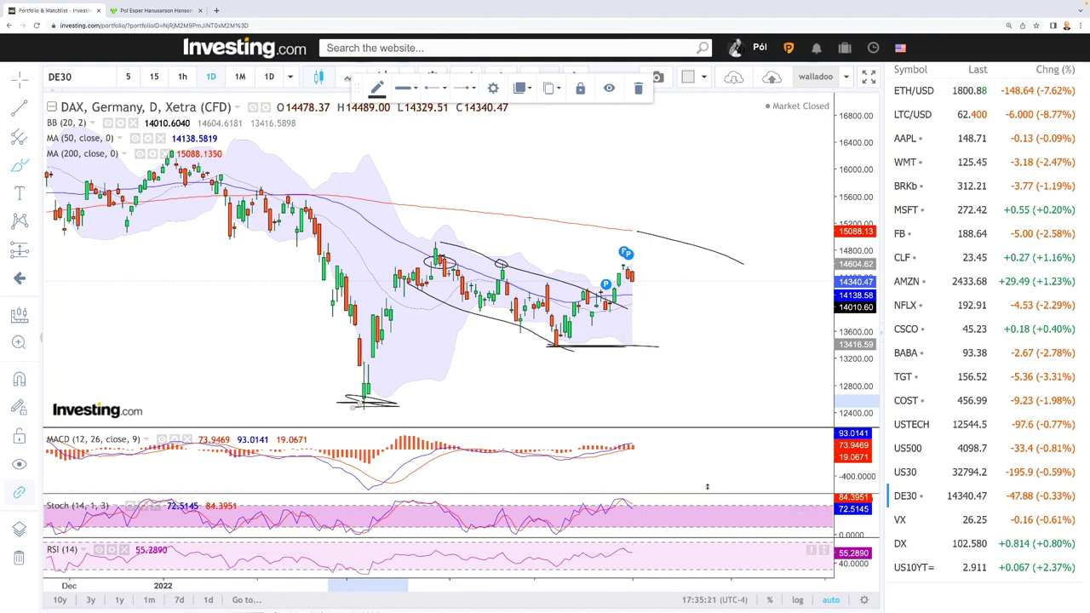
# On the VX chart, brush the price swings since late April down to the 200-day moving average and extend that average sideways
pyautogui.click(920, 517)
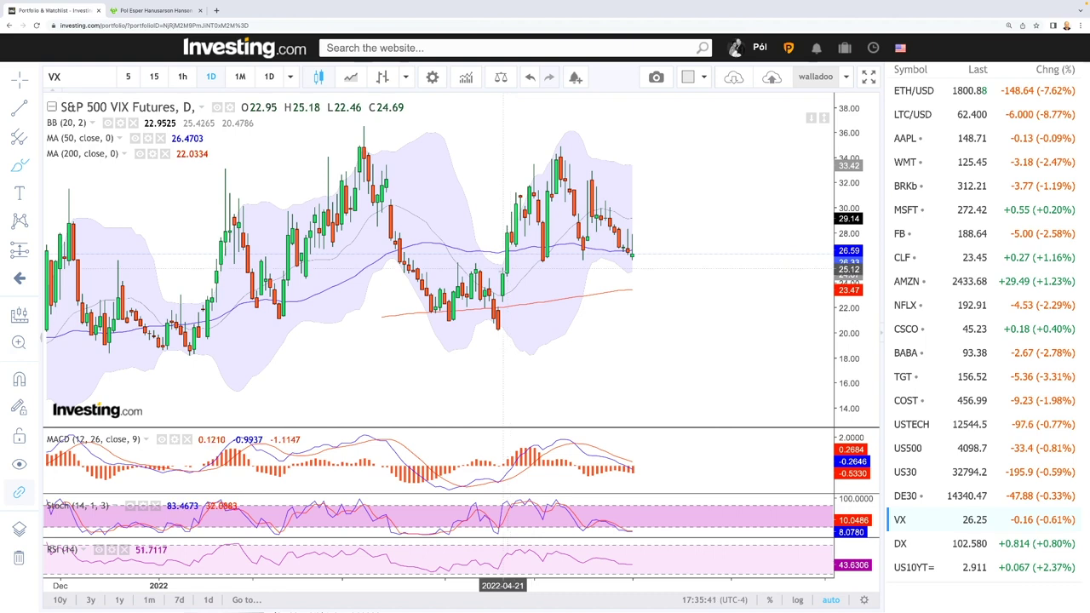
pyautogui.moveTo(496, 262)
pyautogui.mouseDown()
pyautogui.moveTo(519, 240)
pyautogui.moveTo(562, 145)
pyautogui.moveTo(584, 247)
pyautogui.moveTo(598, 177)
pyautogui.moveTo(635, 253)
pyautogui.mouseUp()
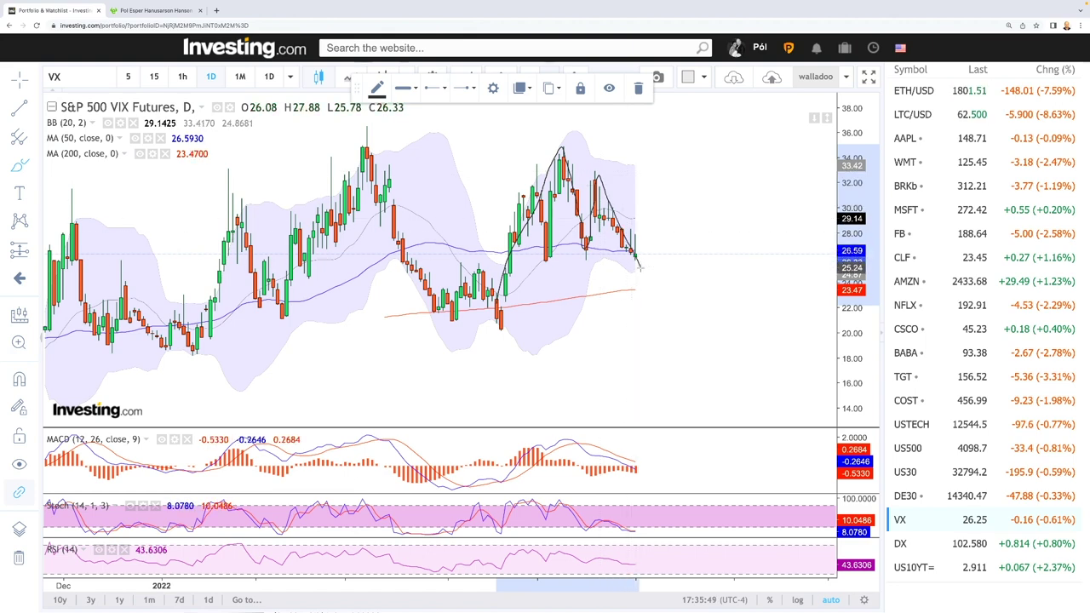
pyautogui.moveTo(648, 290); pyautogui.dragTo(715, 291)
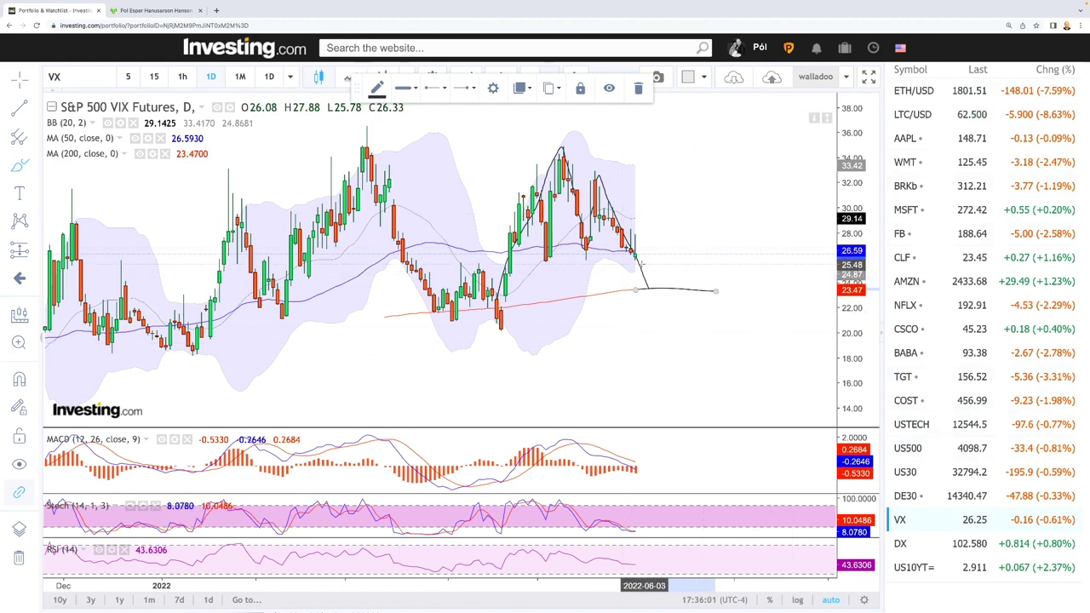
# Circle the two April lows near the VX 200-day moving average and brush a projected rise from that average to about 34
pyautogui.moveTo(509, 296)
pyautogui.mouseDown()
pyautogui.moveTo(491, 308)
pyautogui.moveTo(514, 320)
pyautogui.moveTo(504, 303)
pyautogui.moveTo(451, 321)
pyautogui.moveTo(441, 304)
pyautogui.moveTo(430, 328)
pyautogui.mouseUp()
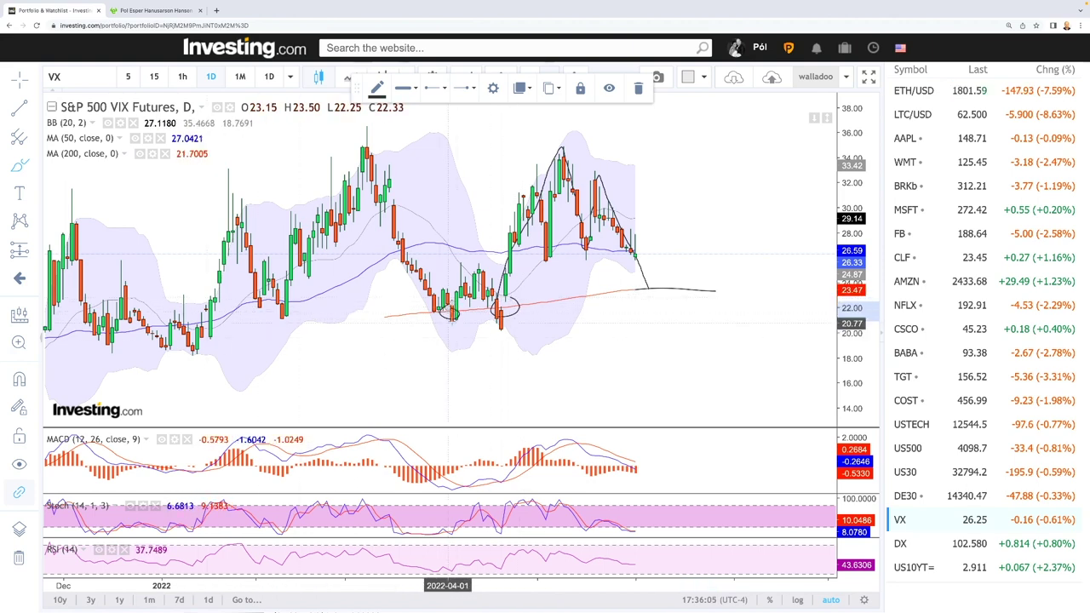
pyautogui.moveTo(647, 289)
pyautogui.mouseDown()
pyautogui.moveTo(673, 276)
pyautogui.moveTo(728, 155)
pyautogui.mouseUp()
pyautogui.scroll(1, 706, 332)
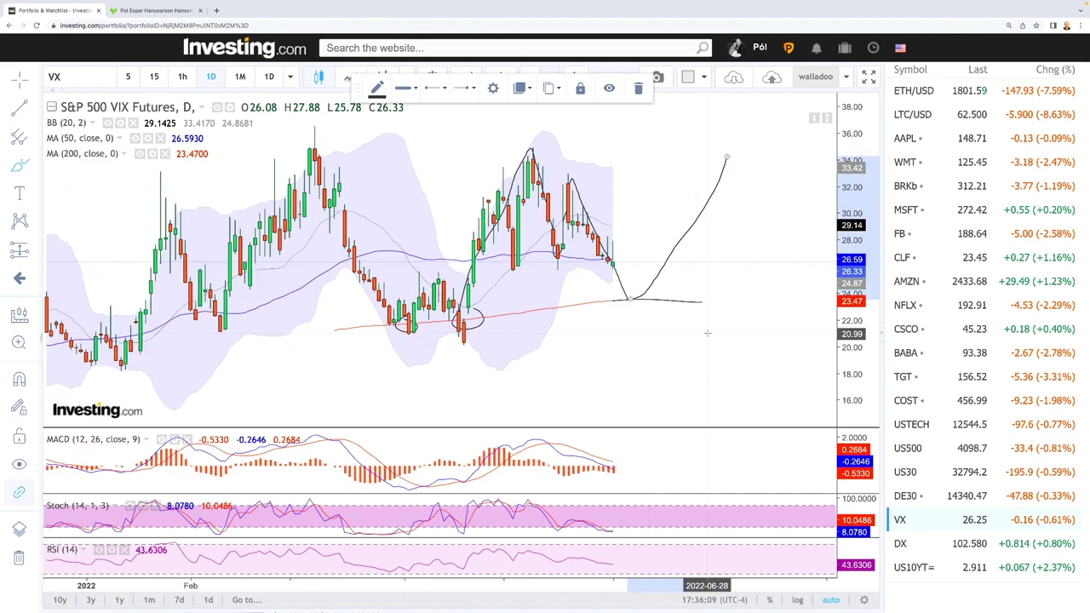
# Brush curved upper and lower boundaries around the VX price range from late October 2020 to the latest candles
pyautogui.scroll(-5, 706, 333)
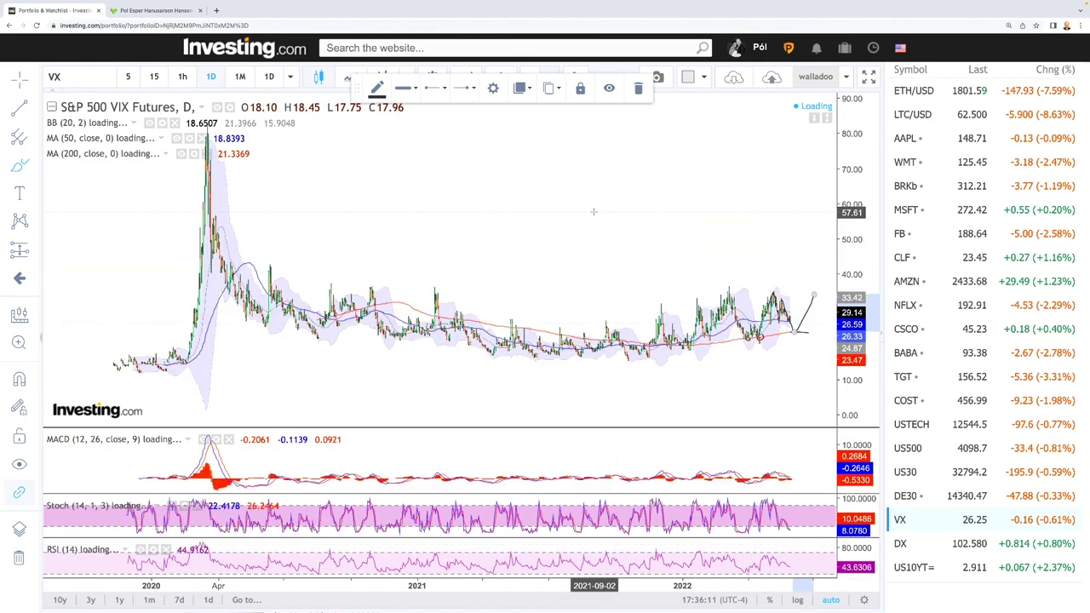
pyautogui.moveTo(364, 287)
pyautogui.mouseDown()
pyautogui.moveTo(619, 317)
pyautogui.moveTo(805, 275)
pyautogui.mouseUp()
pyautogui.moveTo(364, 328)
pyautogui.mouseDown()
pyautogui.moveTo(494, 362)
pyautogui.moveTo(696, 360)
pyautogui.moveTo(784, 339)
pyautogui.mouseUp()
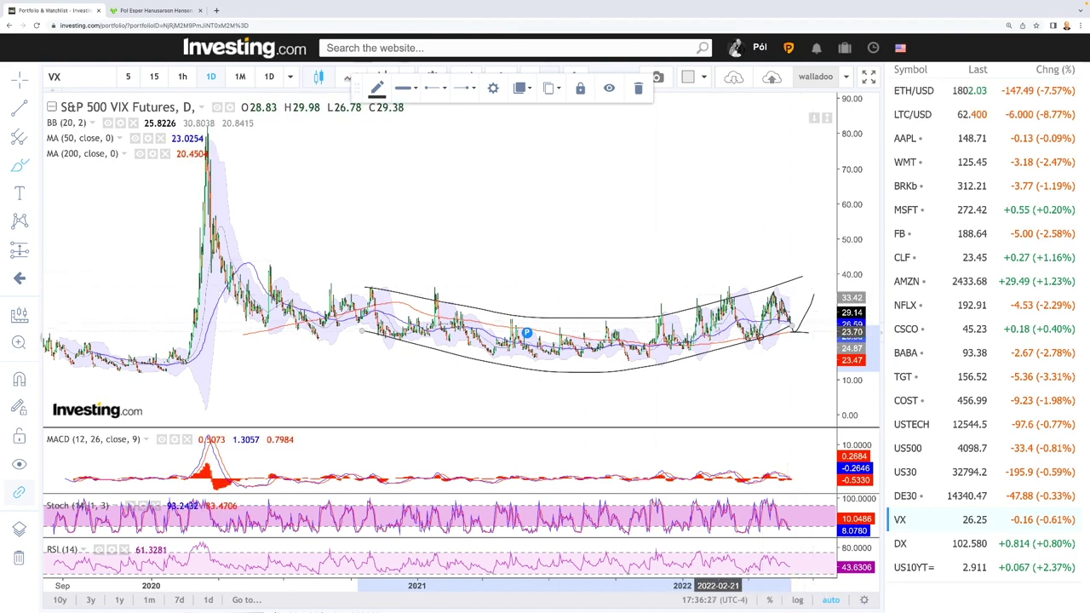
pyautogui.scroll(5, 767, 297)
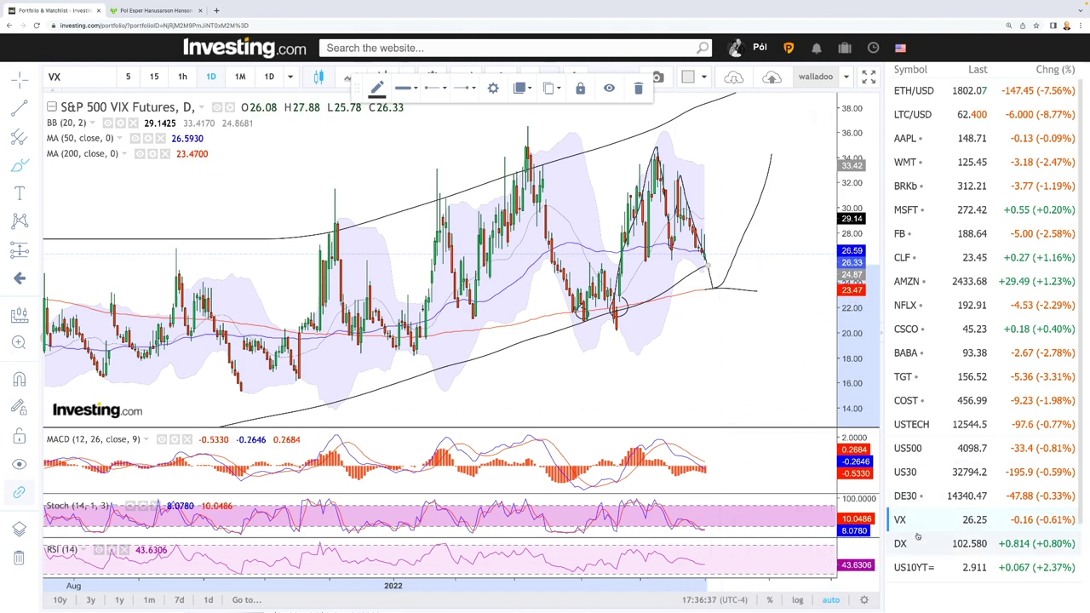
# Open the US10YT= chart and brush a falling channel's upper boundary from the early May high to just past the latest candle
pyautogui.click(919, 566)
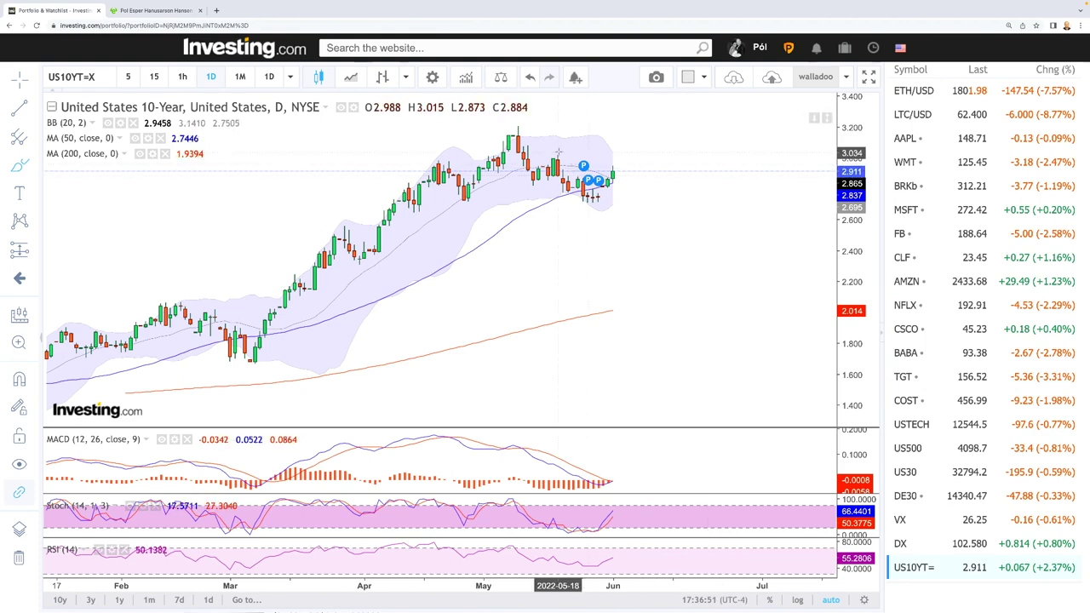
pyautogui.click(531, 127)
pyautogui.click(627, 179)
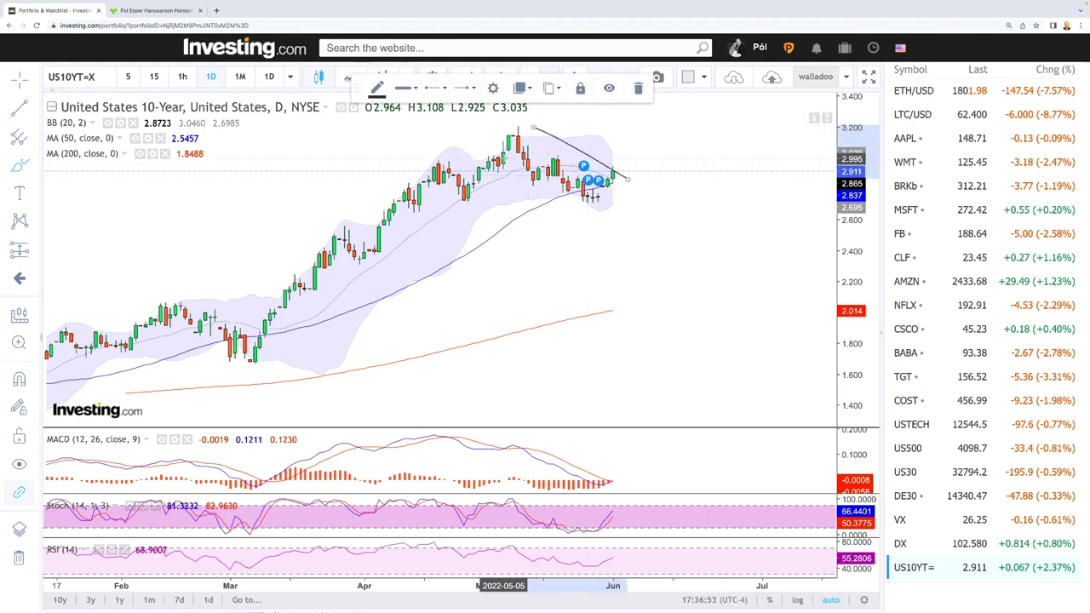
# Brush the US10YT= channel's lower boundary under the May lows and a line along the rise from late March to the May high
pyautogui.click(519, 131)
pyautogui.click(339, 303)
pyautogui.scroll(-5, 642, 288)
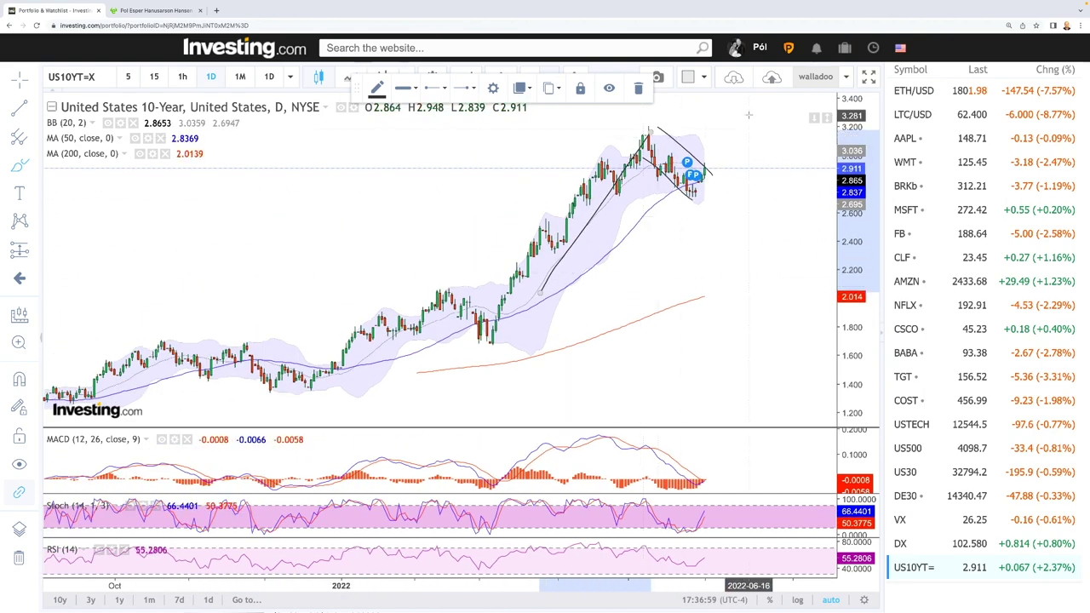
pyautogui.scroll(-5, 745, 198)
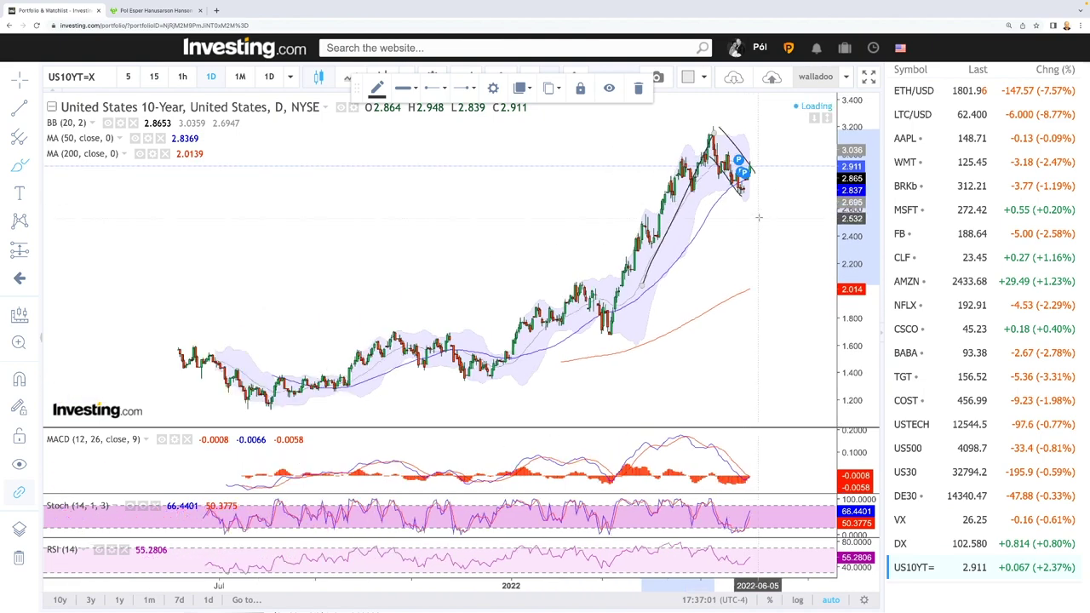
pyautogui.scroll(5, 760, 224)
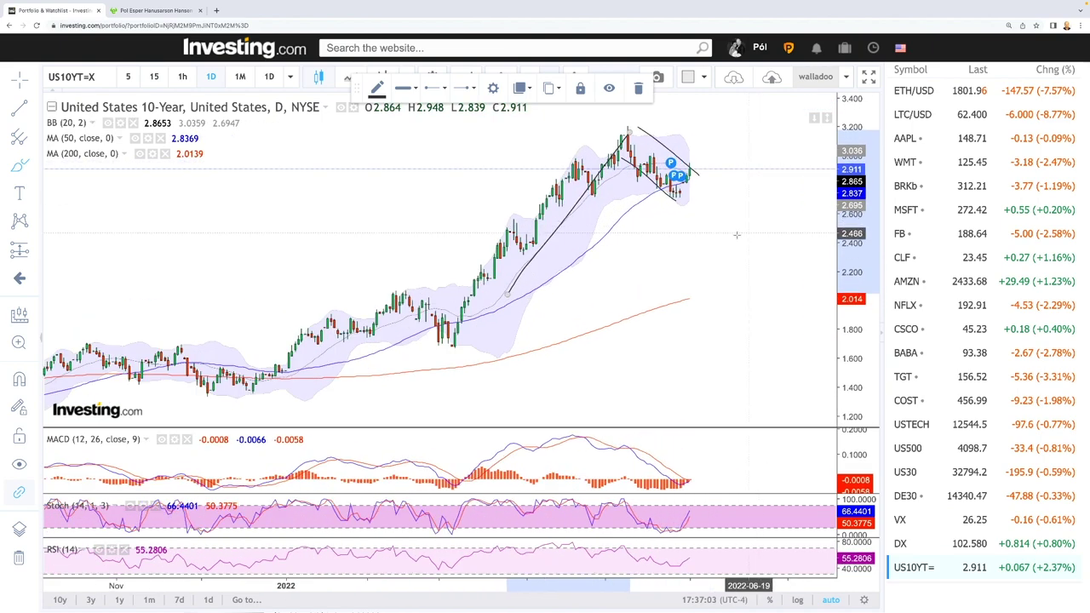